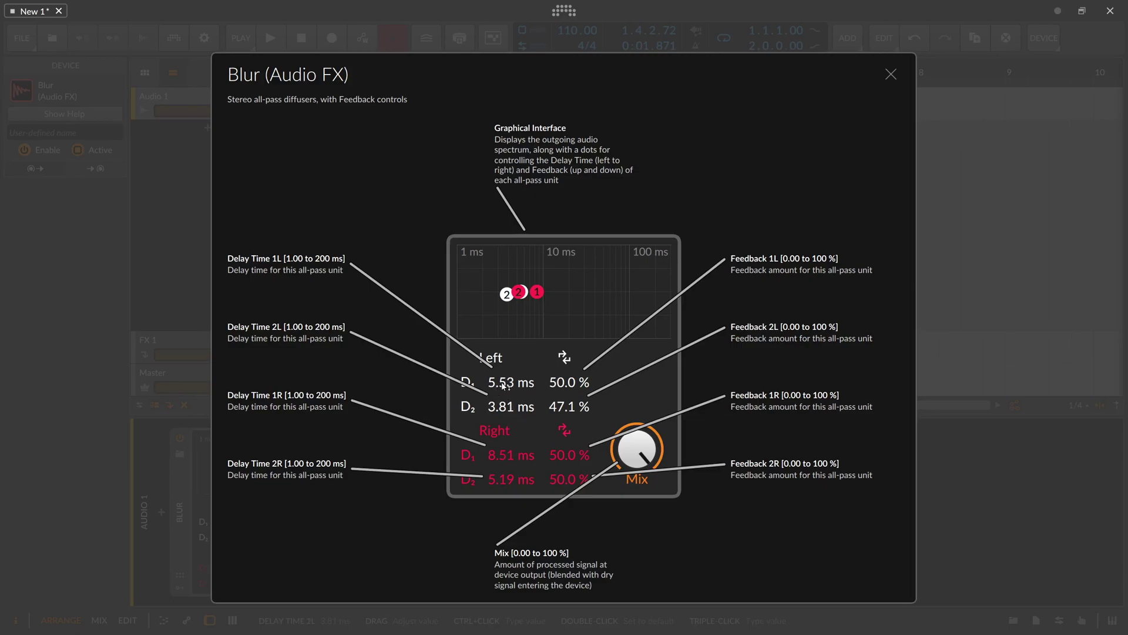
Move dot 1 in the Blur graph to set Delay Time 1L to 12.8 ms and Feedback 1L to 48 %
drag(504, 385, 503, 354)
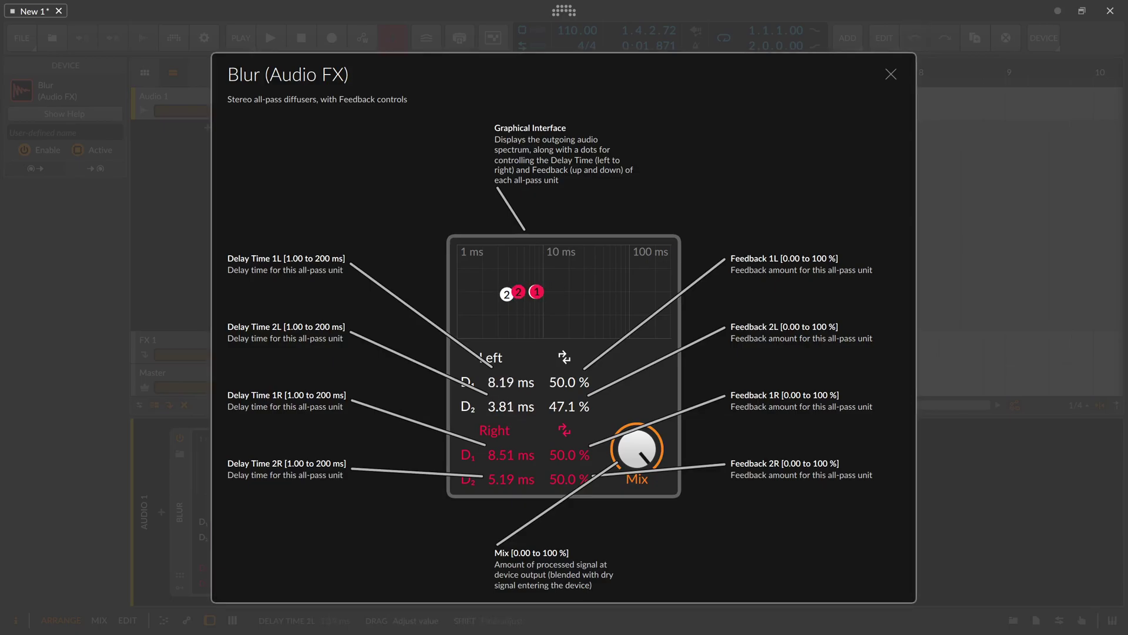
mouse_move(536, 292)
mouse_down()
mouse_move(535, 268)
mouse_move(536, 306)
mouse_move(536, 278)
mouse_move(536, 292)
mouse_move(508, 292)
mouse_move(587, 284)
mouse_move(533, 276)
mouse_move(576, 315)
mouse_move(552, 278)
mouse_move(572, 285)
mouse_move(530, 291)
mouse_move(553, 298)
mouse_move(549, 306)
mouse_move(572, 276)
mouse_move(514, 296)
mouse_move(579, 292)
mouse_move(529, 292)
mouse_up()
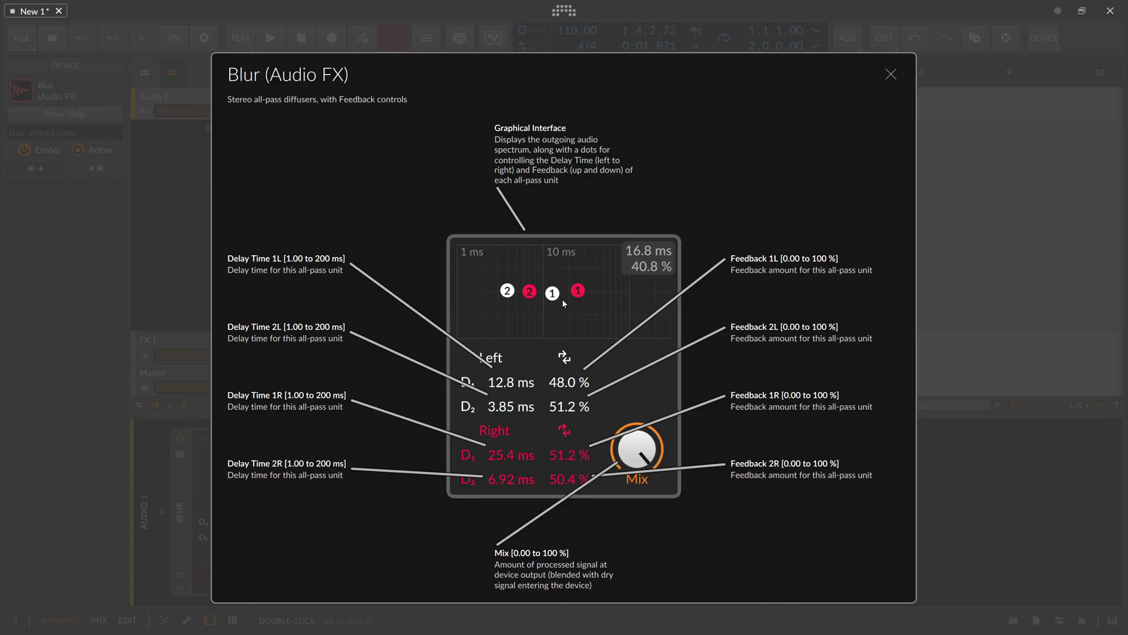
Raise Delay Time 1L to about 48 ms and Feedback 1L to about 88 %
drag(552, 293, 529, 288)
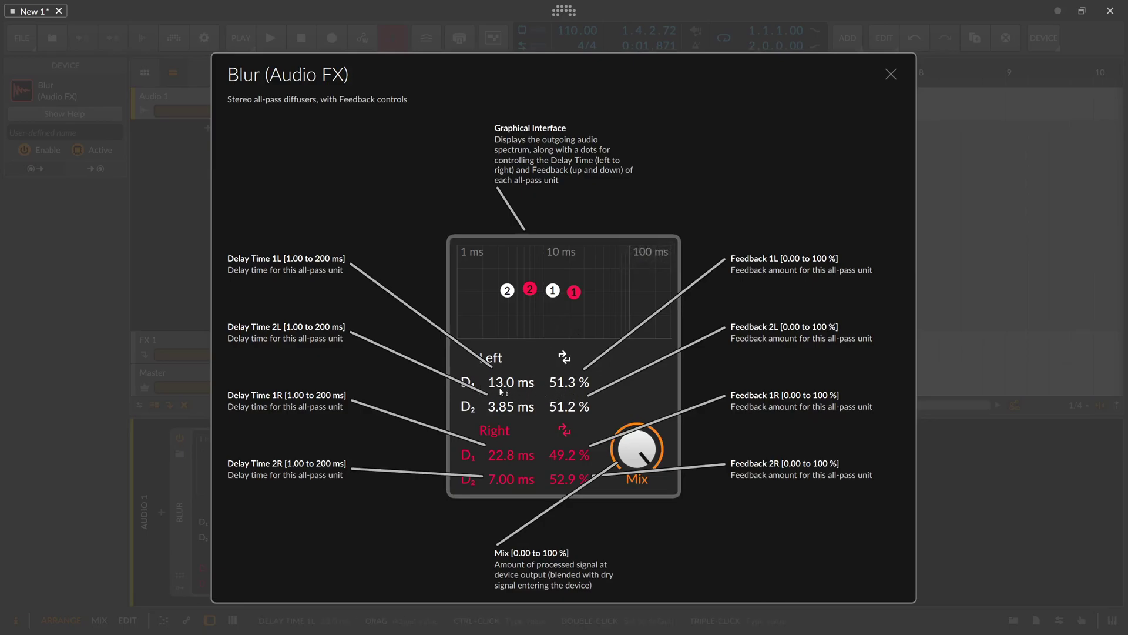
drag(514, 391, 565, 382)
drag(560, 384, 560, 380)
mouse_move(561, 387)
mouse_down()
mouse_move(561, 373)
mouse_move(563, 386)
mouse_up()
Play the drum loop while sweeping Delay Time 1L between 161 and 200 ms
drag(602, 255, 647, 257)
key(space)
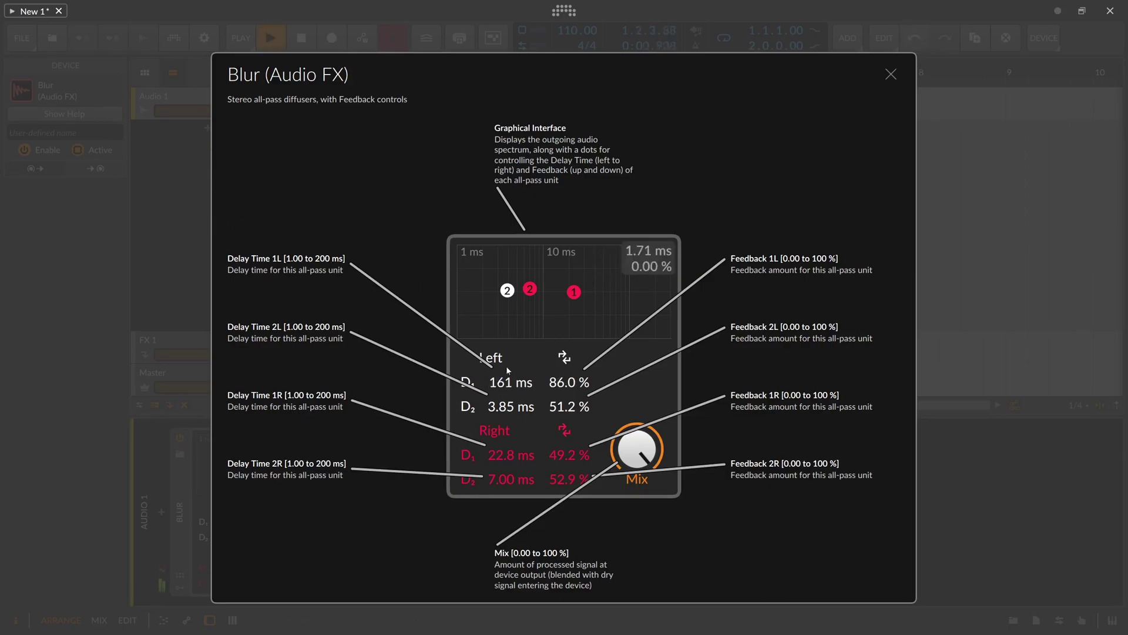
mouse_move(646, 257)
mouse_down()
mouse_move(489, 258)
mouse_move(632, 258)
mouse_move(633, 243)
mouse_up()
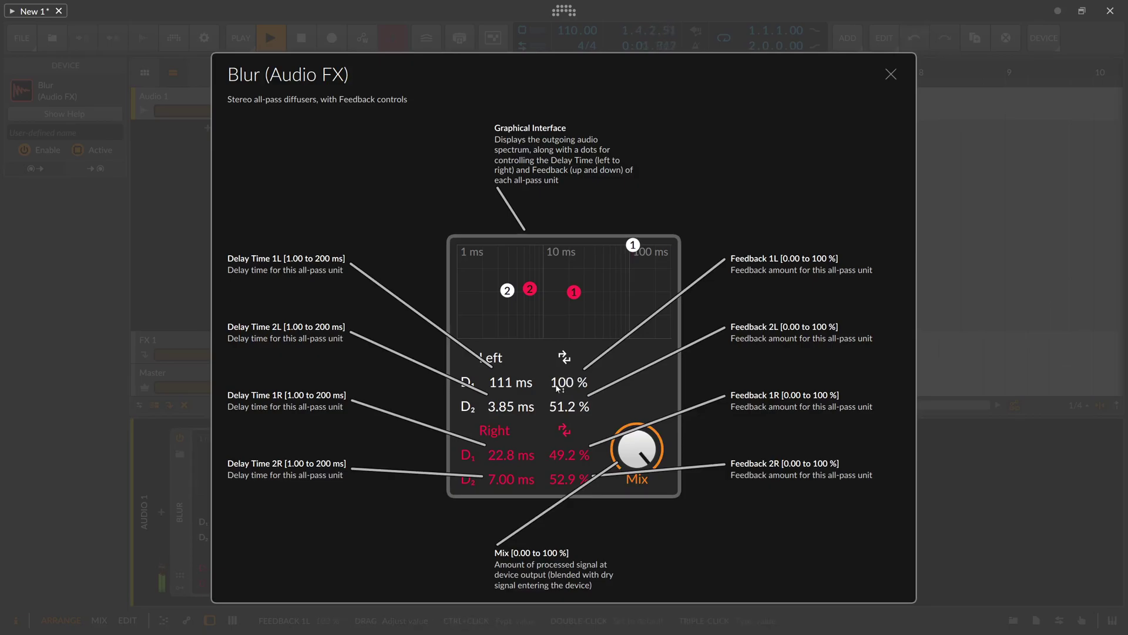
Drop Feedback 1L to 0 % with Delay Time 1L at 111 ms, then restart playback
key(space)
key(space)
drag(568, 385, 569, 634)
key(space)
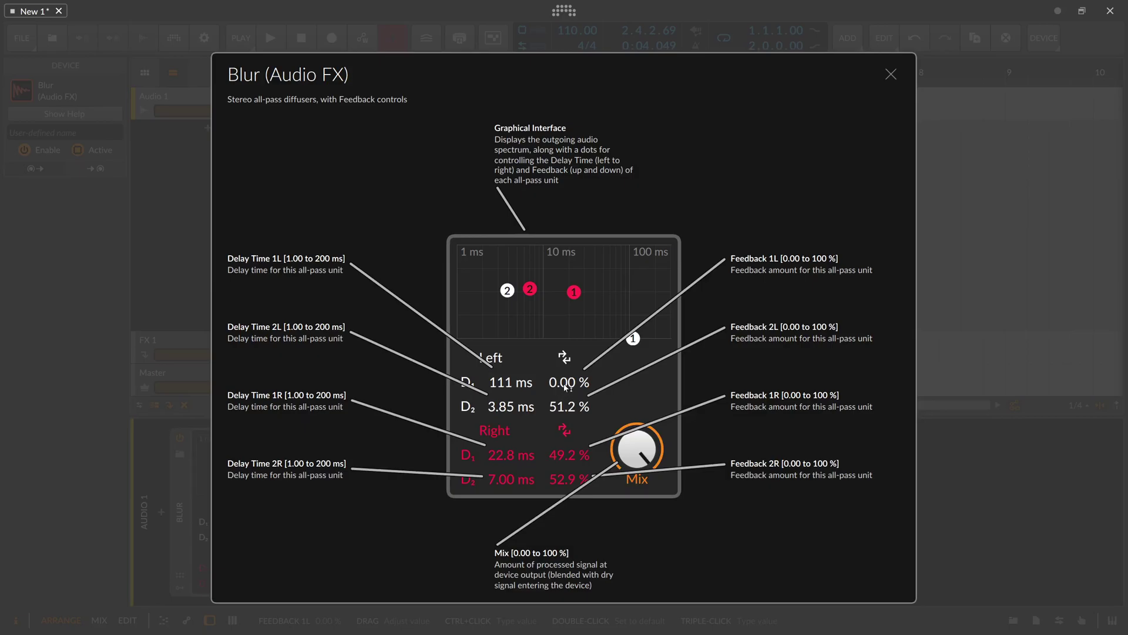
Raise Feedback 1L to 100 % and sweep Delay Time 1L down to about 4 ms during playback
drag(565, 386, 559, 384)
key(space)
mouse_move(504, 386)
mouse_down()
mouse_move(504, 447)
mouse_move(504, 371)
mouse_move(504, 453)
mouse_move(504, 370)
mouse_up()
key(space)
Vary Feedback 1L and settle left unit 1 at 107 ms delay with 68 % feedback
drag(563, 391, 552, 383)
mouse_move(507, 387)
mouse_down()
mouse_move(507, 494)
mouse_move(507, 385)
mouse_up()
key(space)
drag(565, 385, 564, 329)
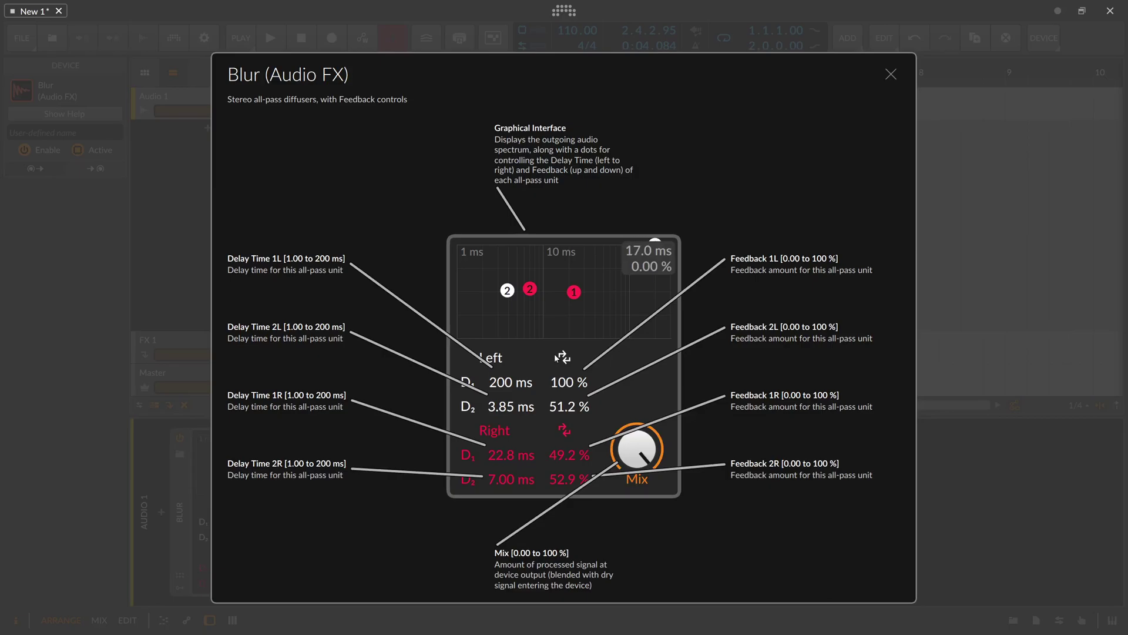
drag(654, 258, 632, 276)
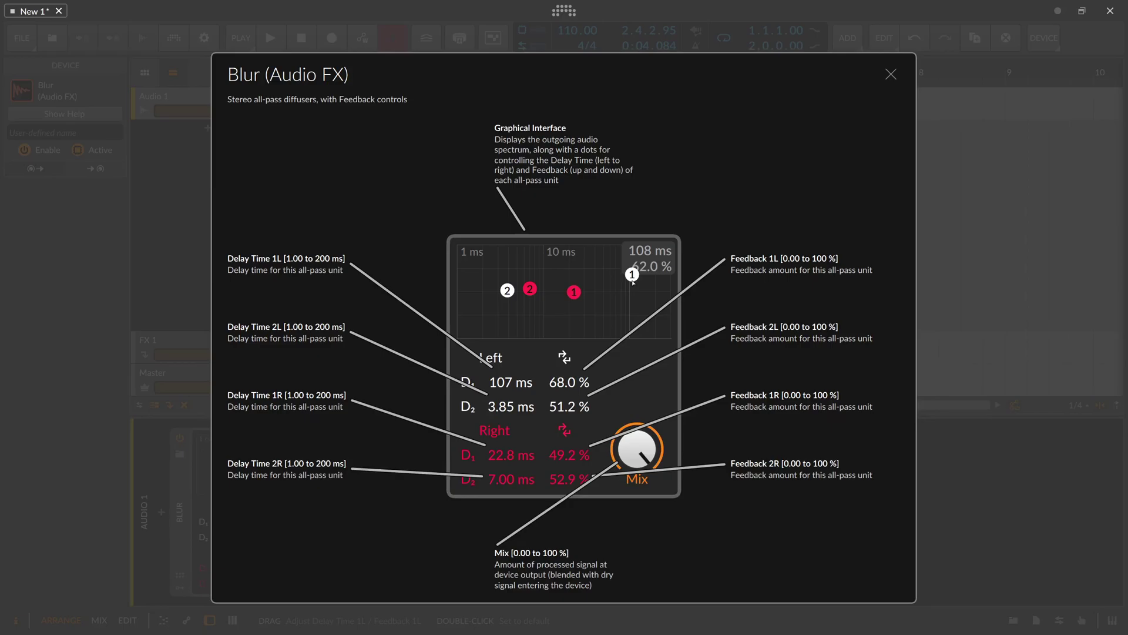
Reset Feedback 1L to 50 % and shorten the left delays to 36.0 and 59.5 ms while playing
drag(632, 279, 597, 272)
key(space)
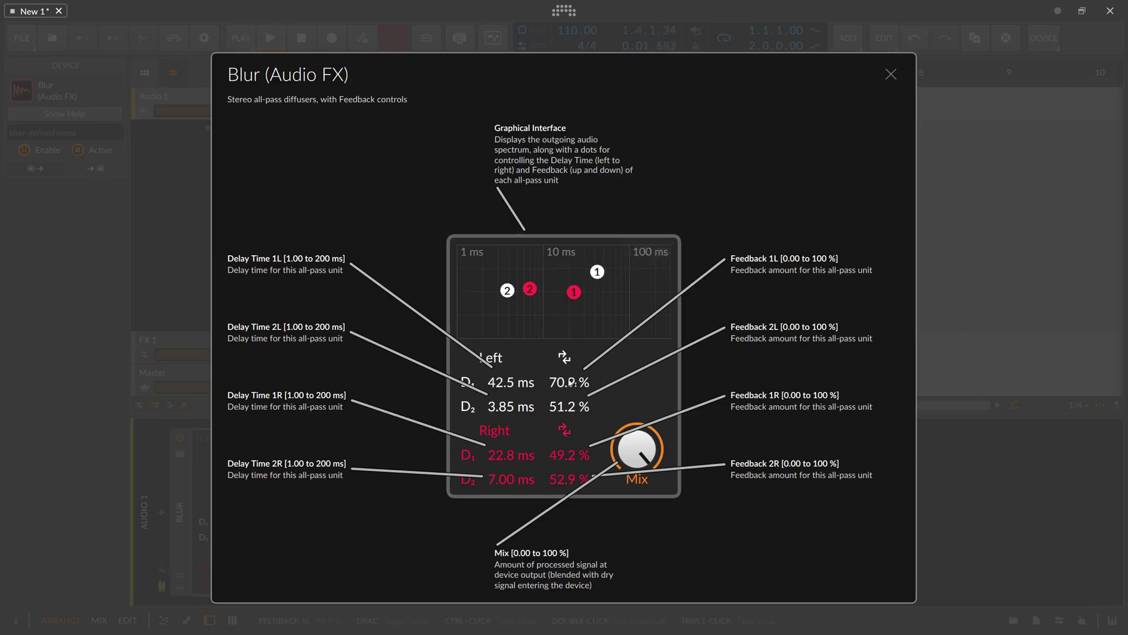
double_click(570, 383)
key(space)
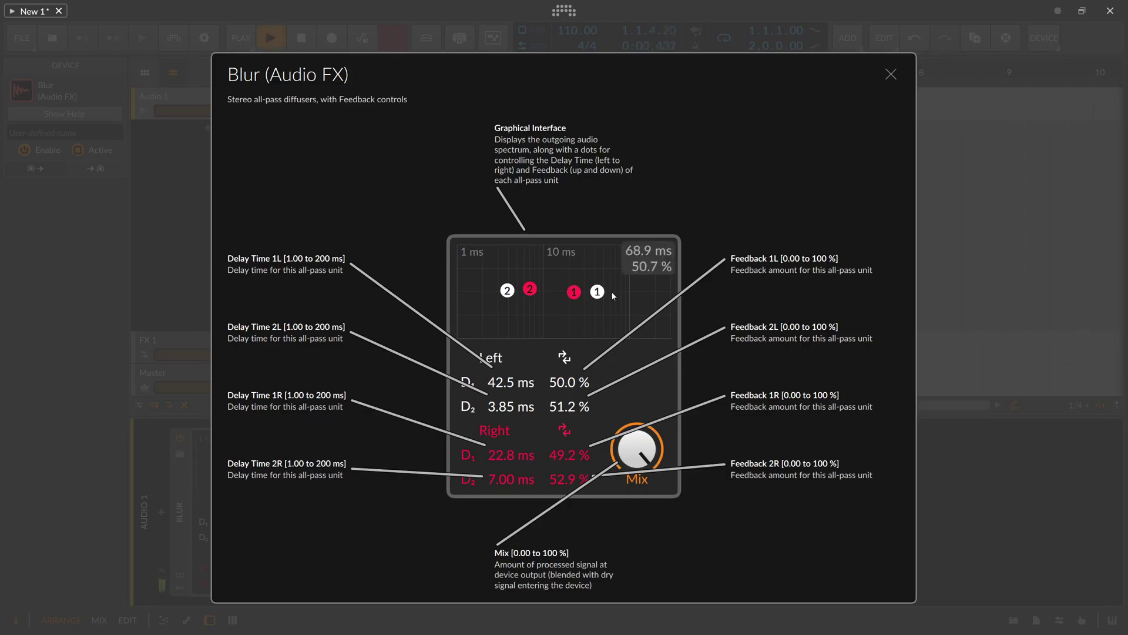
mouse_move(518, 384)
mouse_down()
mouse_move(517, 411)
mouse_move(510, 371)
mouse_up()
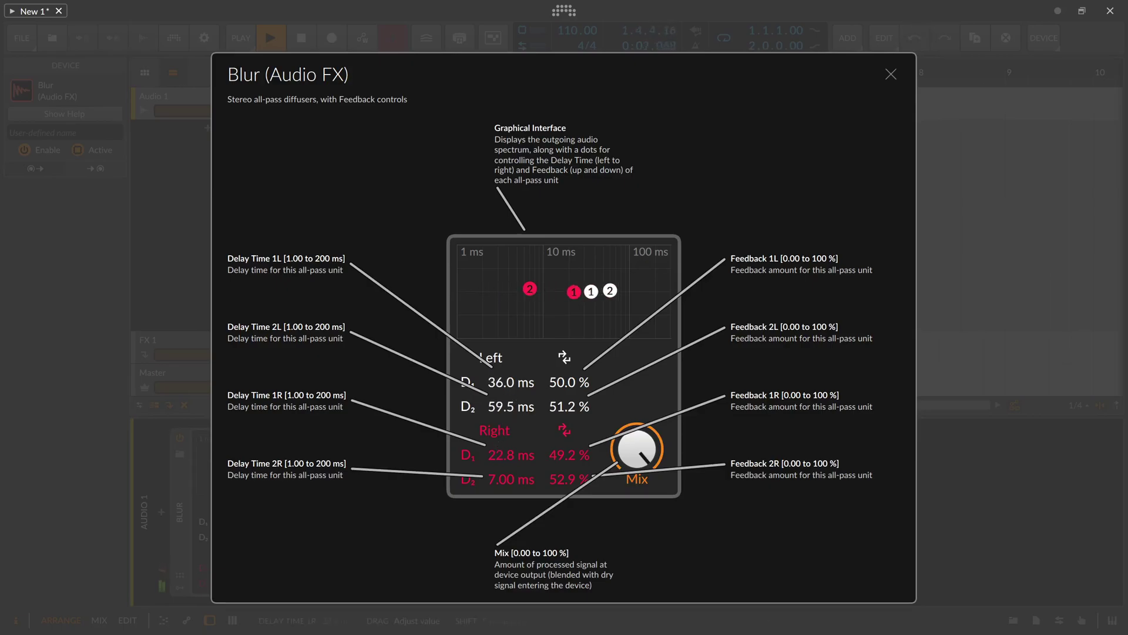
Lengthen Delay Time 2R, stop playback, and scroll the delays to 59.0/16.8 ms right, 31.9 ms left
drag(504, 478, 505, 468)
key(space)
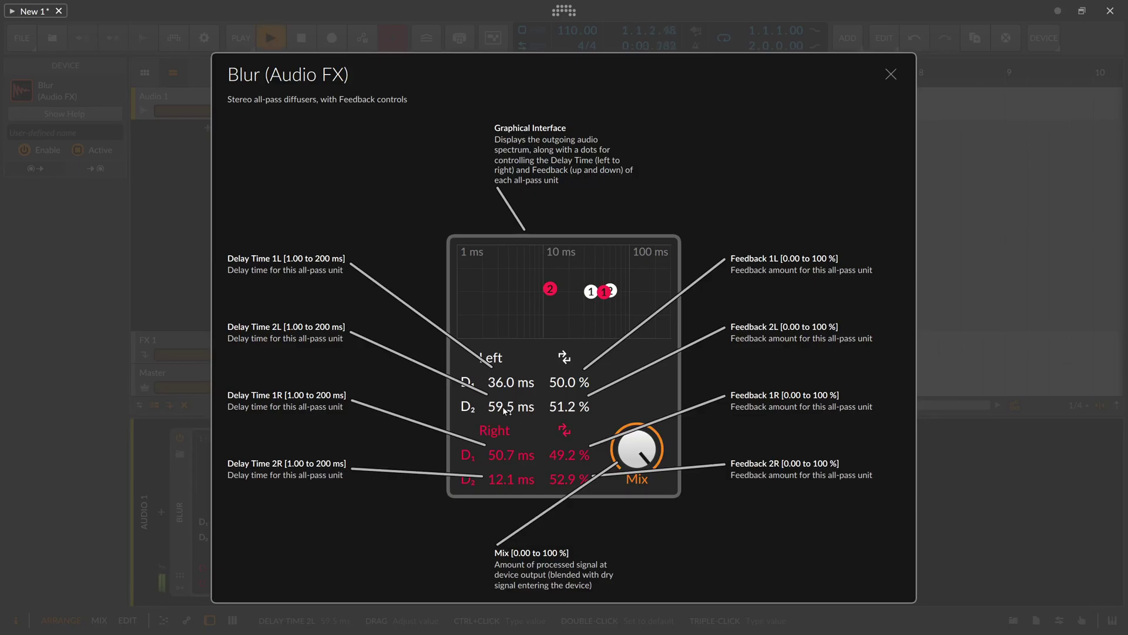
scroll(504, 409, up, 3)
scroll(510, 455, up, 2)
scroll(503, 470, up, 2)
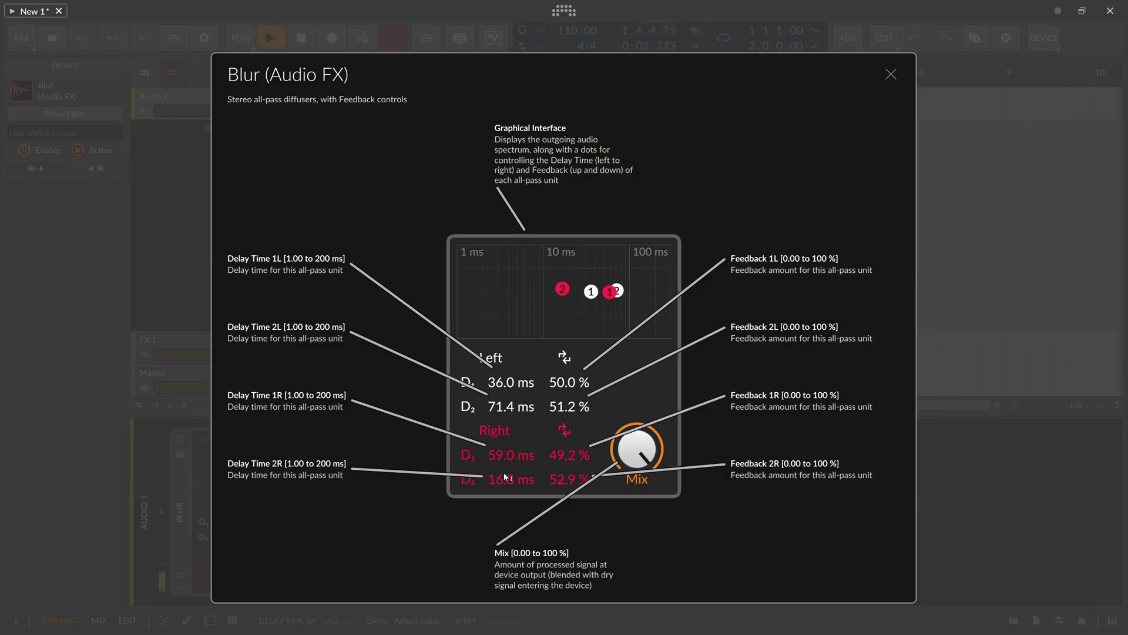
scroll(510, 407, down, 4)
scroll(510, 382, down, 1)
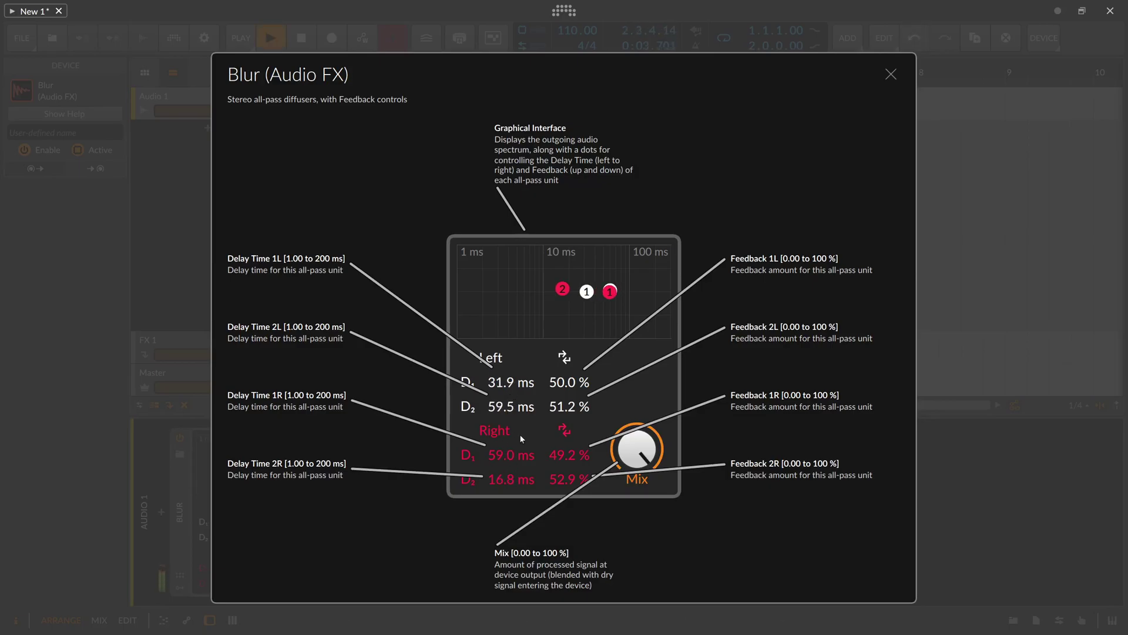
Close the help overlay, duplicate Blur into four copies, stop playback, and select the first
click(891, 74)
key(ctrl+d)
key(ctrl+d)
key(ctrl+d)
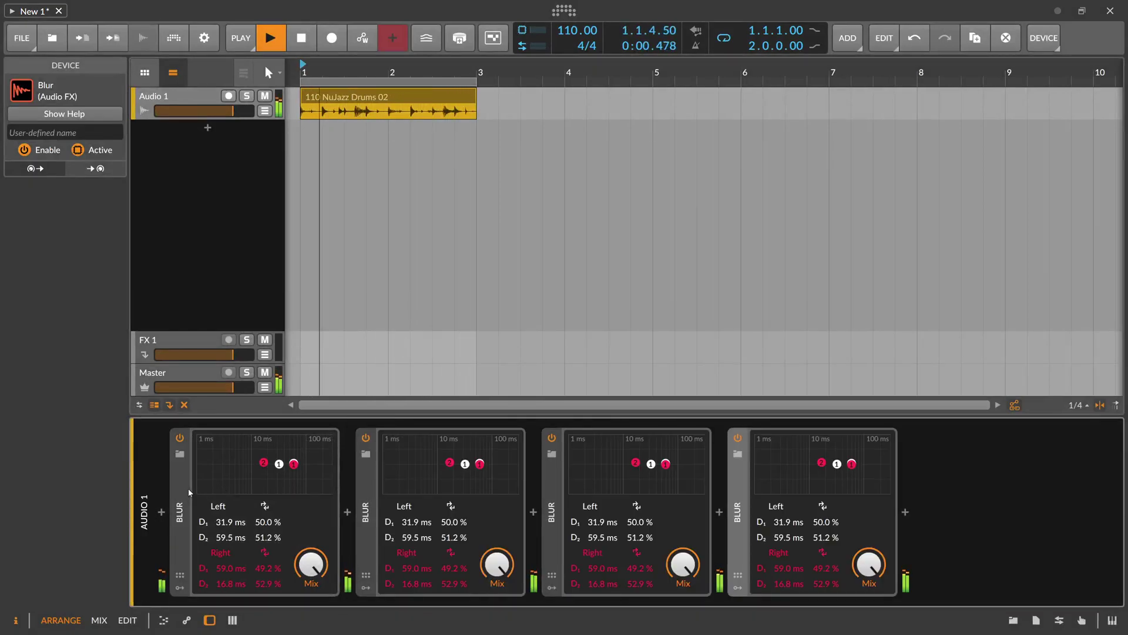
key(space)
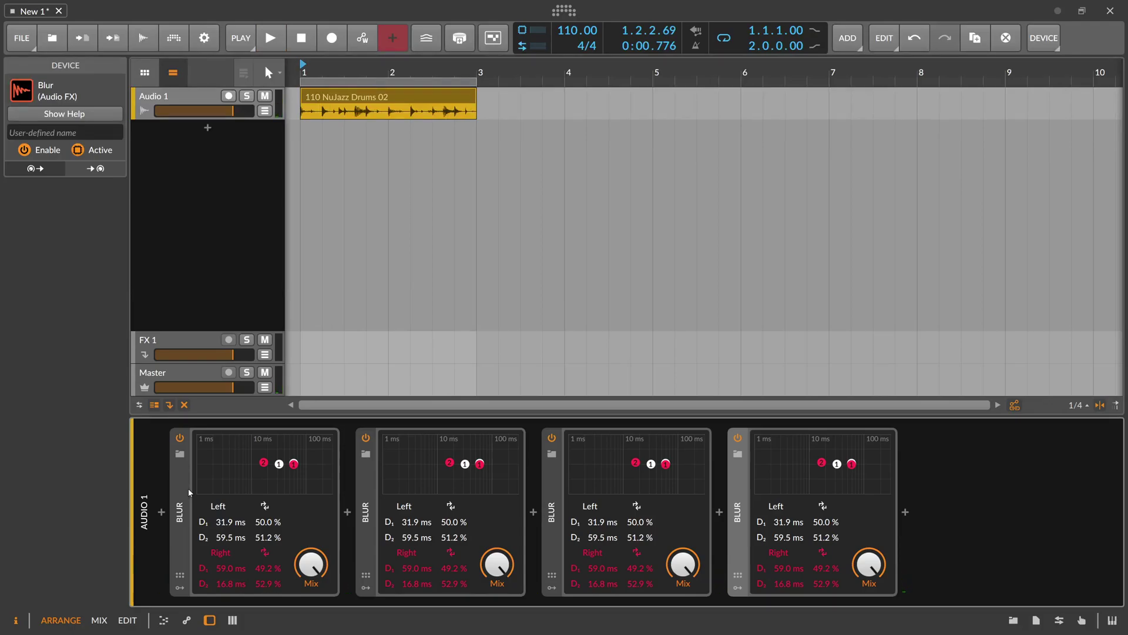
click(187, 494)
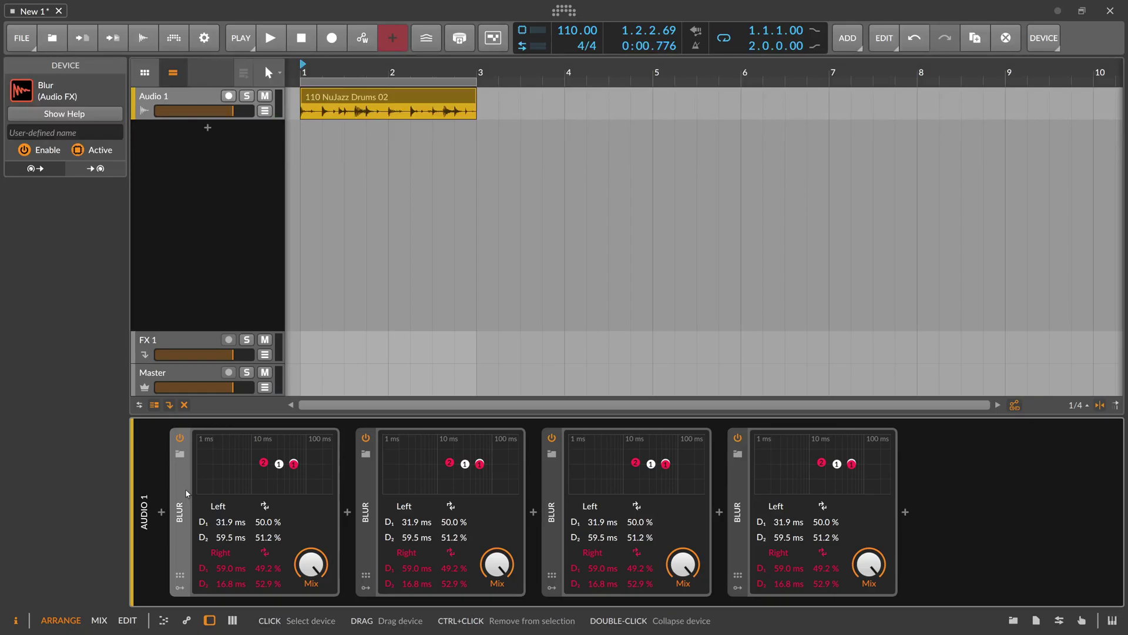